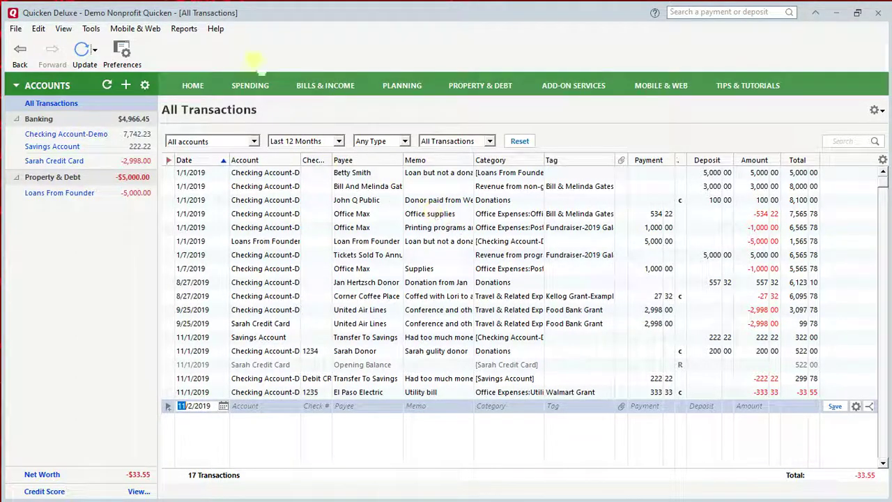
Step: Show the Checking Account-Demo register sorted by date, oldest first, with the 1/1/2019 Office Max entry selected
click(83, 144)
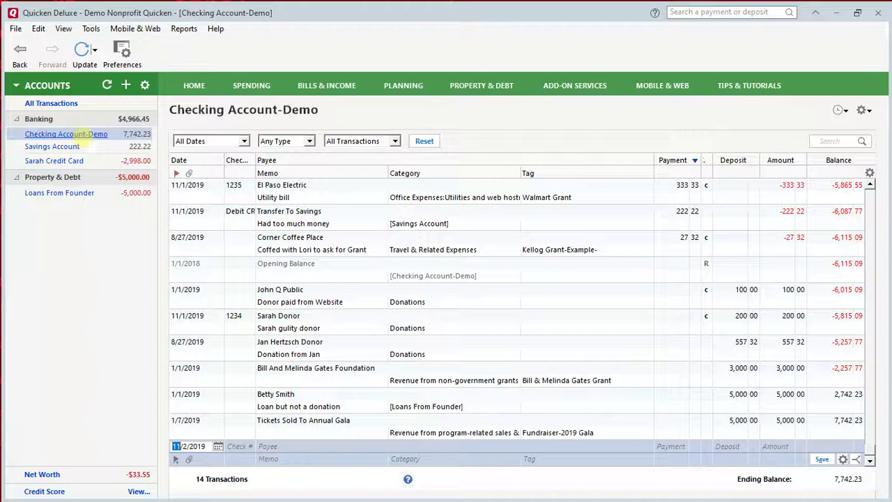
click(175, 160)
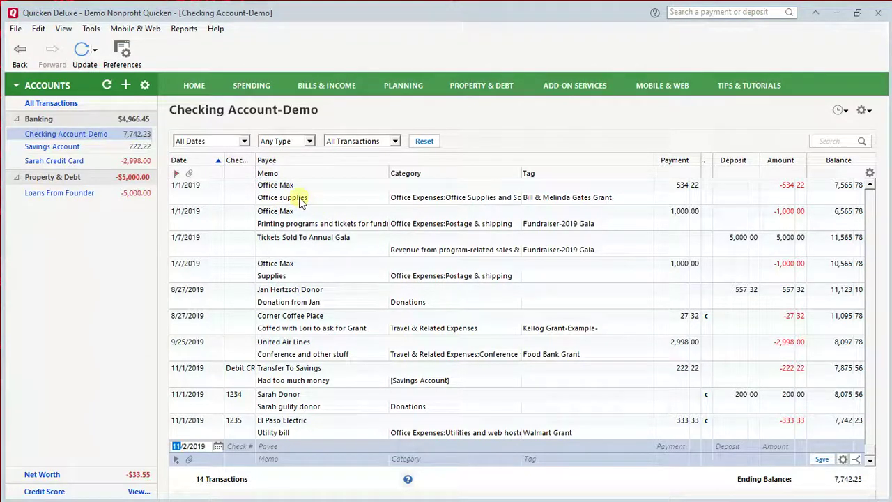
click(291, 184)
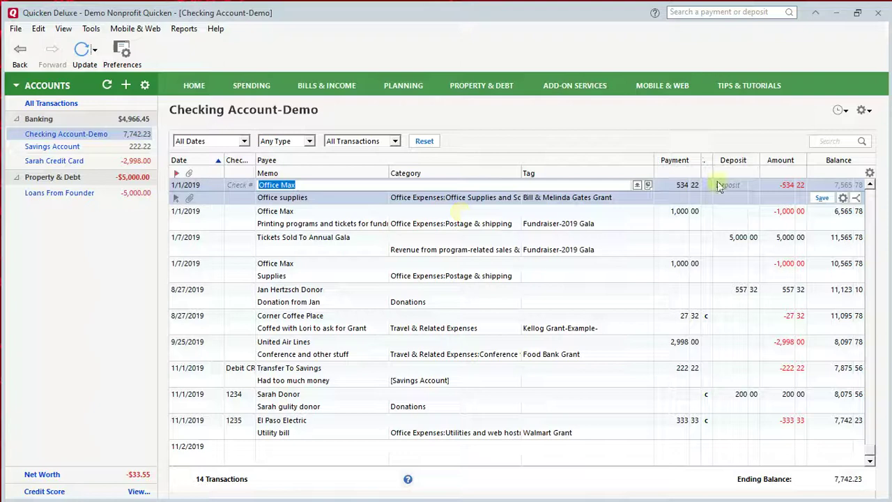
click(331, 197)
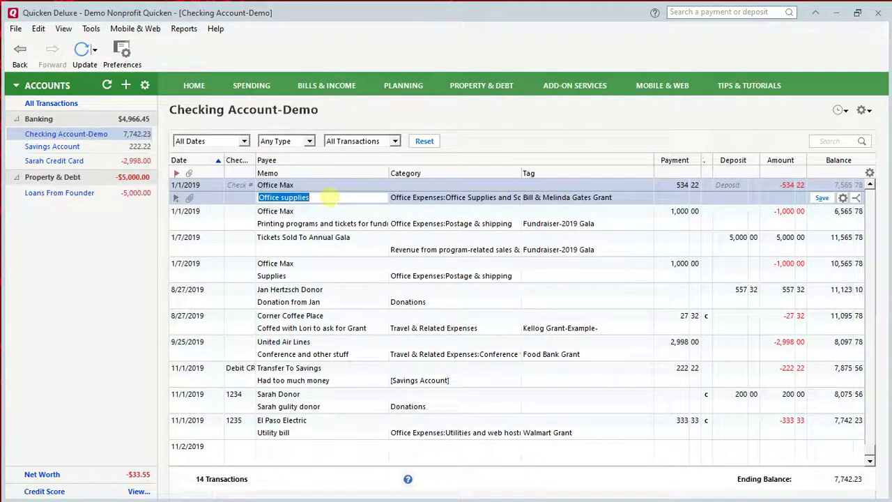
click(429, 199)
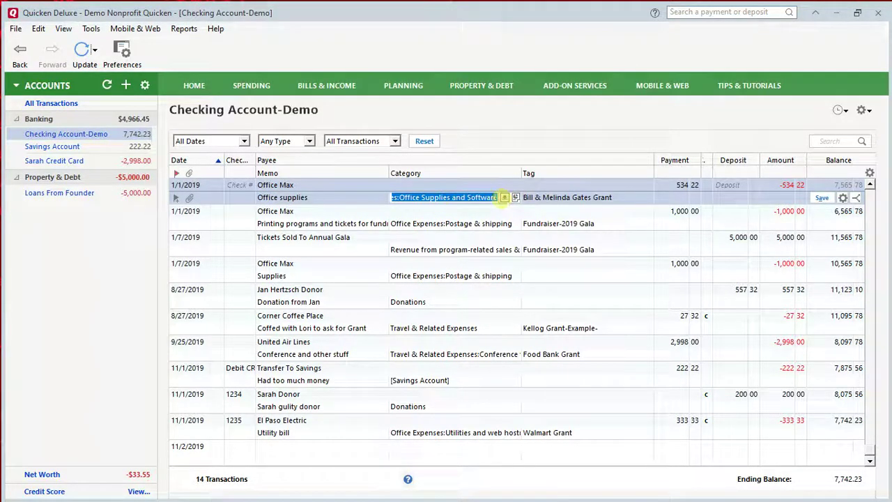
click(503, 197)
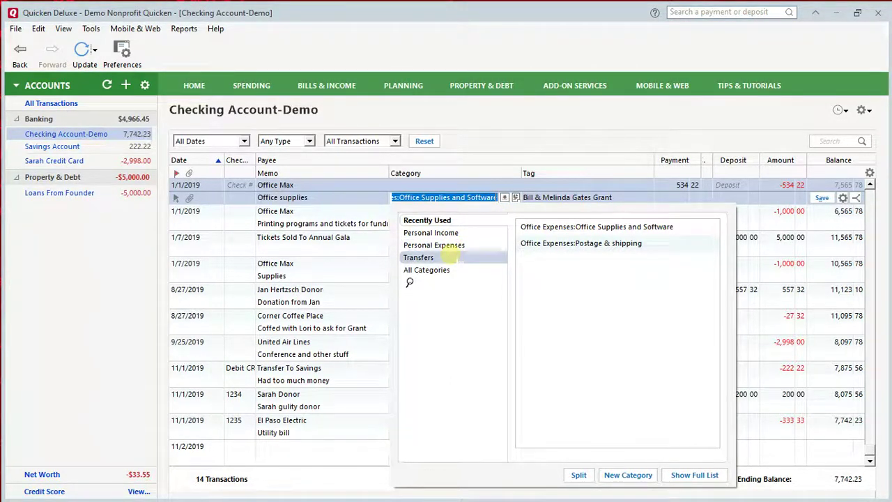
click(446, 233)
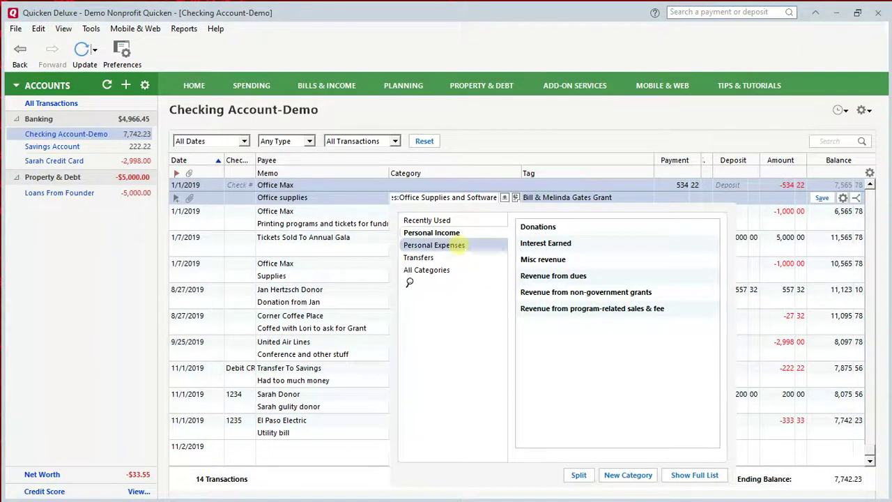
click(435, 245)
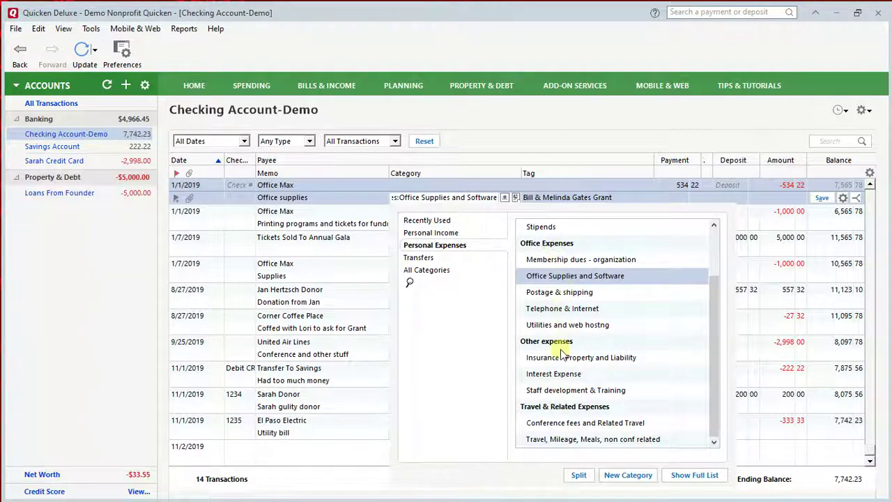
scroll(634, 362, up, 2)
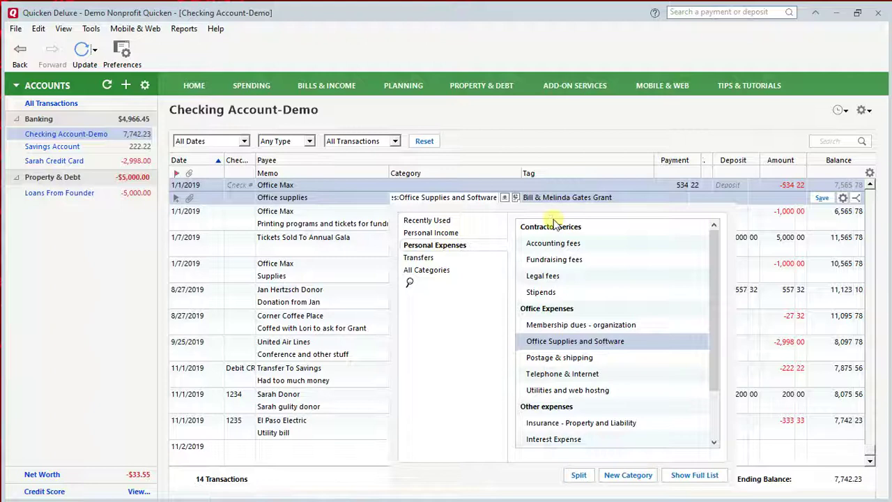
click(494, 125)
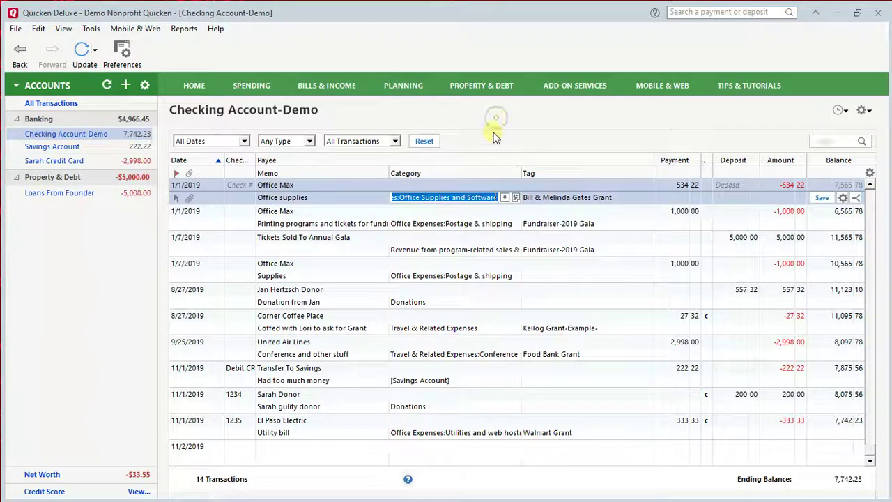
click(565, 198)
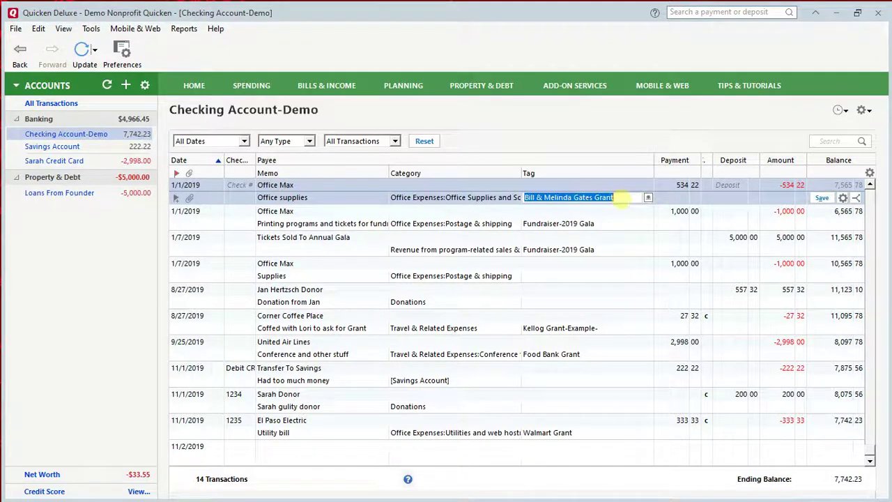
click(648, 198)
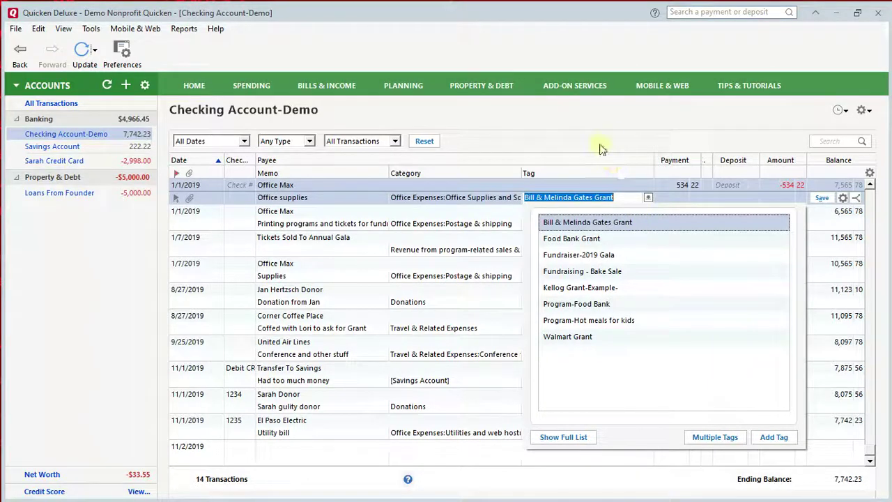
click(581, 119)
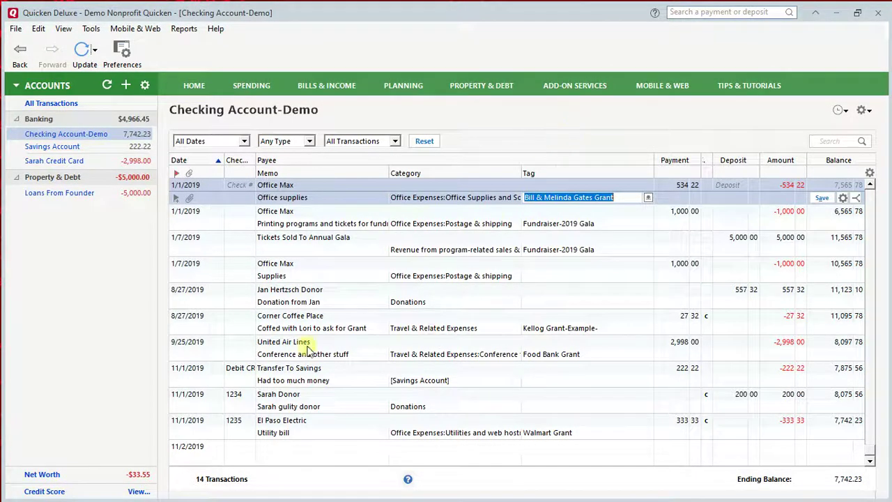
click(180, 451)
Step: Date the new checking transaction 11/6/2019 and mark it as a Debit CRD payment
click(219, 448)
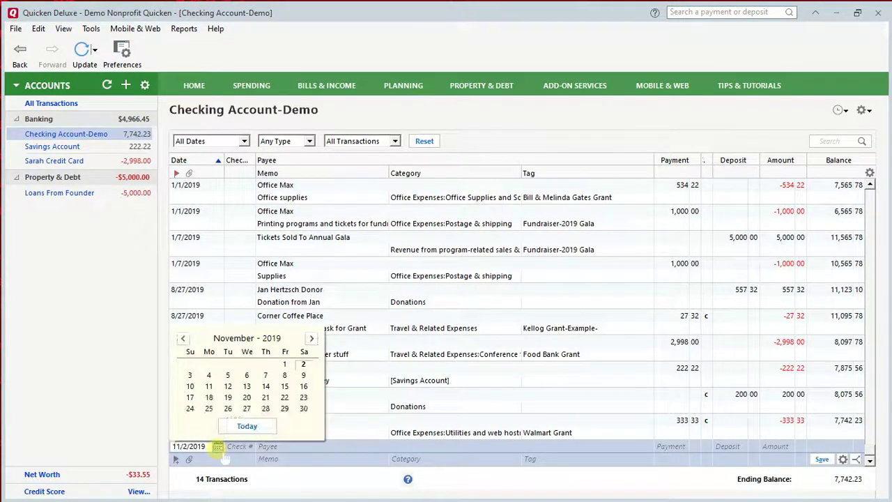
click(247, 380)
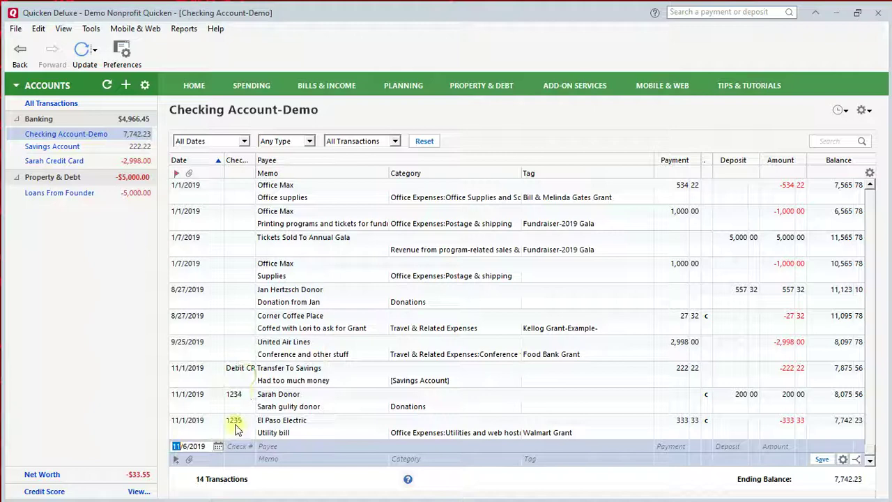
click(237, 446)
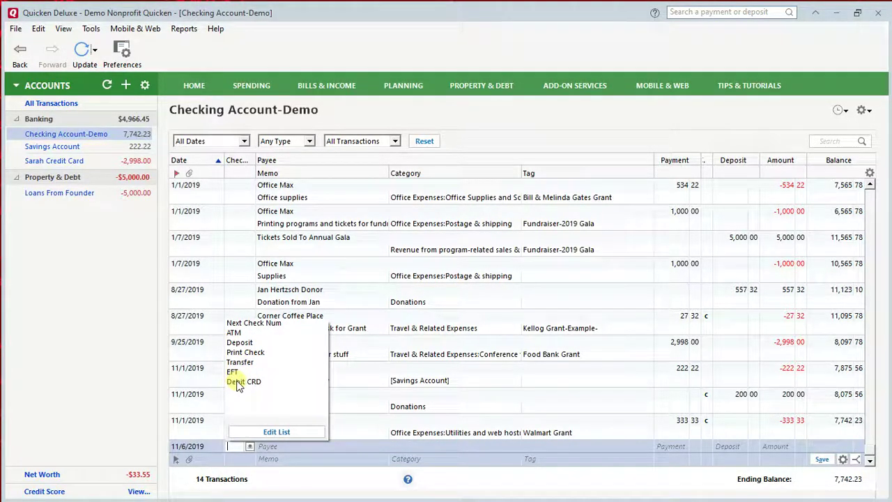
click(275, 383)
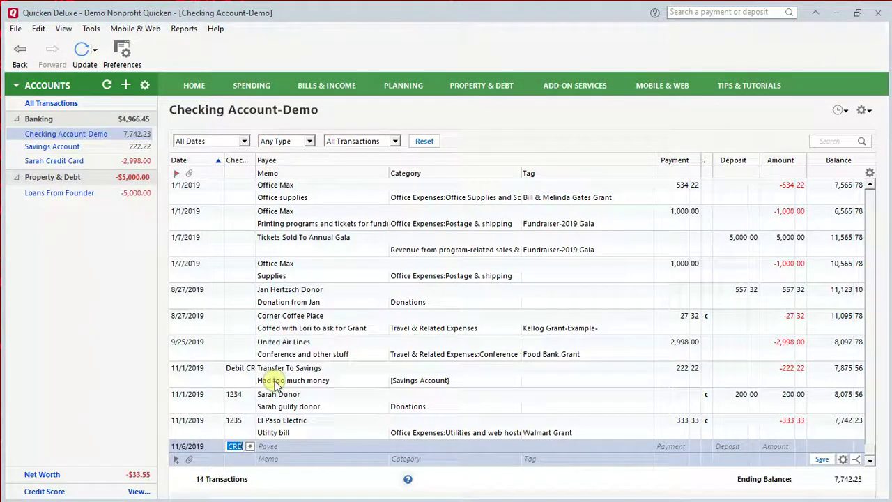
click(299, 445)
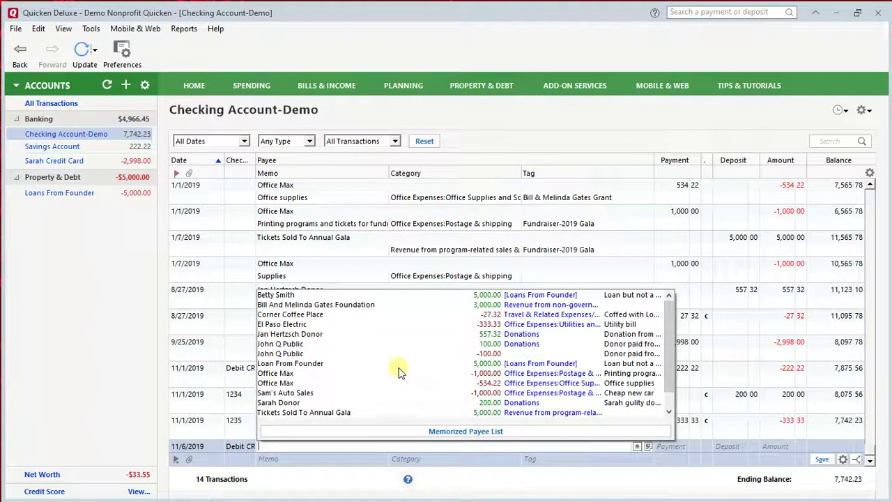
Step: Enter payee Office Max, amount 200.00 and memo 'Office supplies'
text(Office Max)
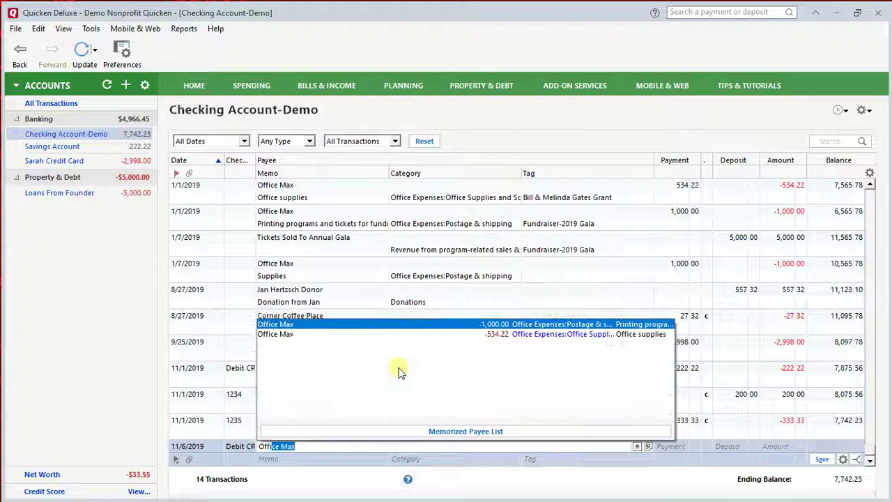
key(Tab)
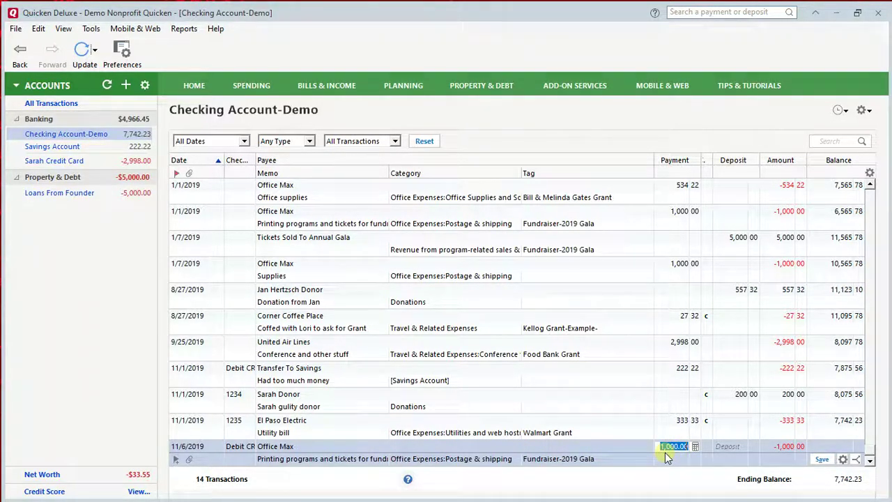
text(200)
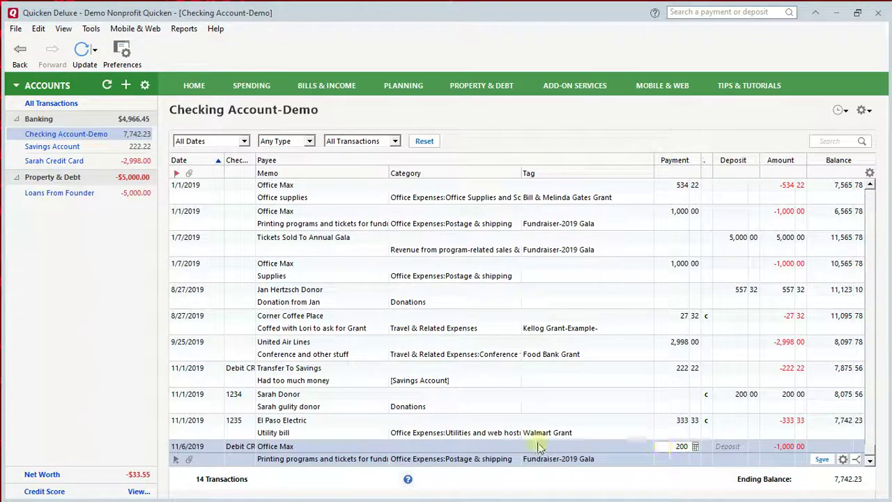
click(352, 454)
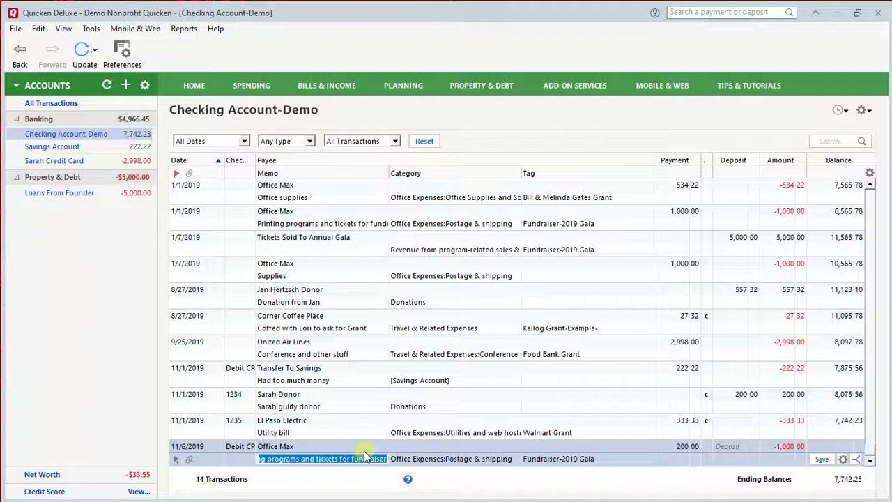
text(Office s)
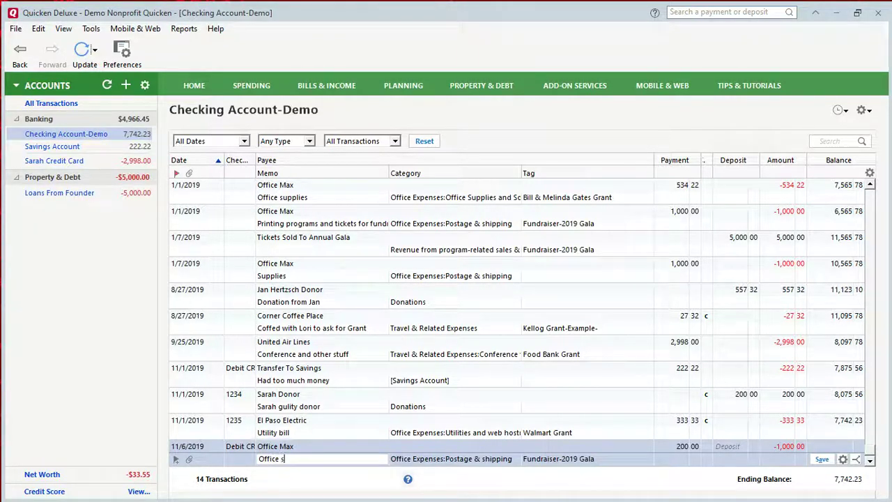
text(upplies)
key(Tab)
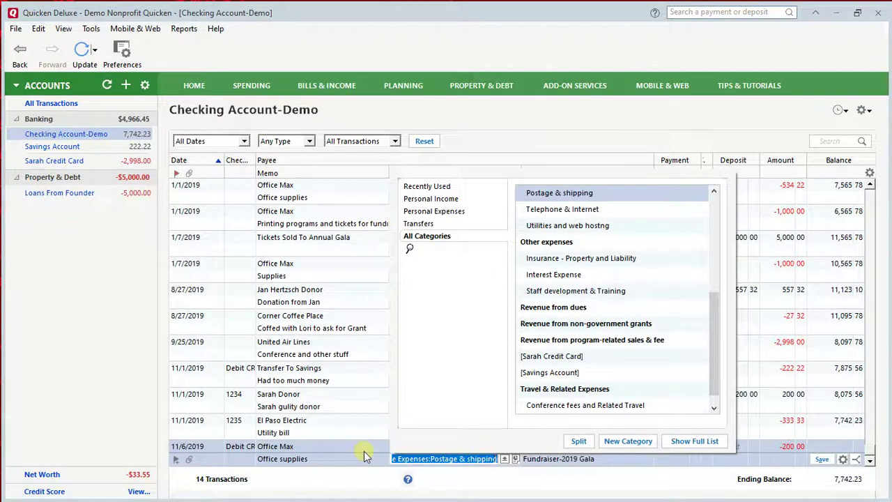
Step: Categorize it as Office Supplies and Software, remove the Fundraiser-2019 Gala tag, and save
text(Office Expenses)
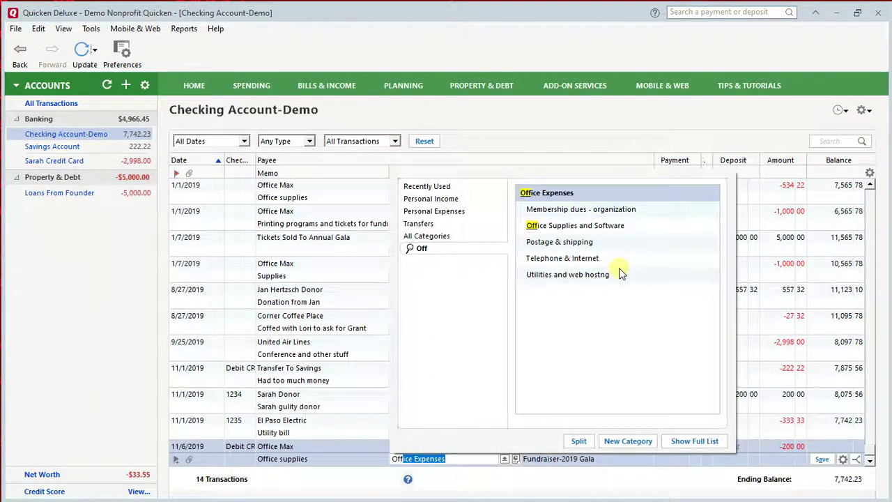
click(574, 228)
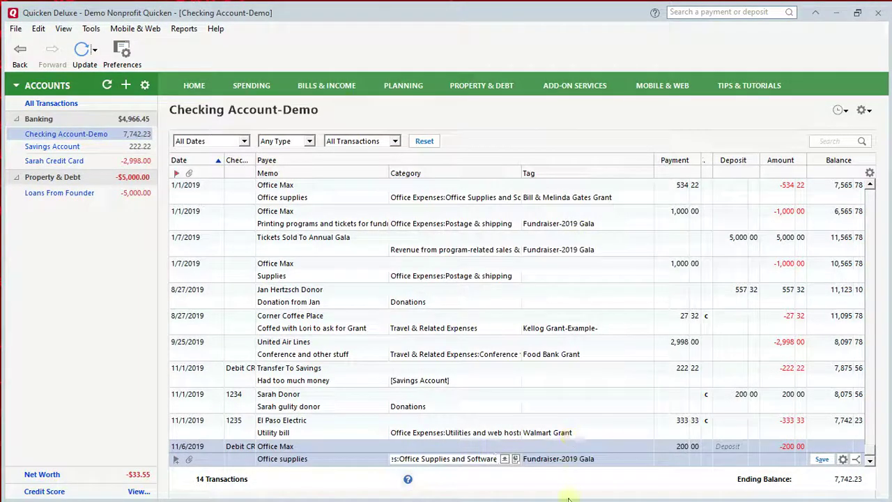
click(570, 460)
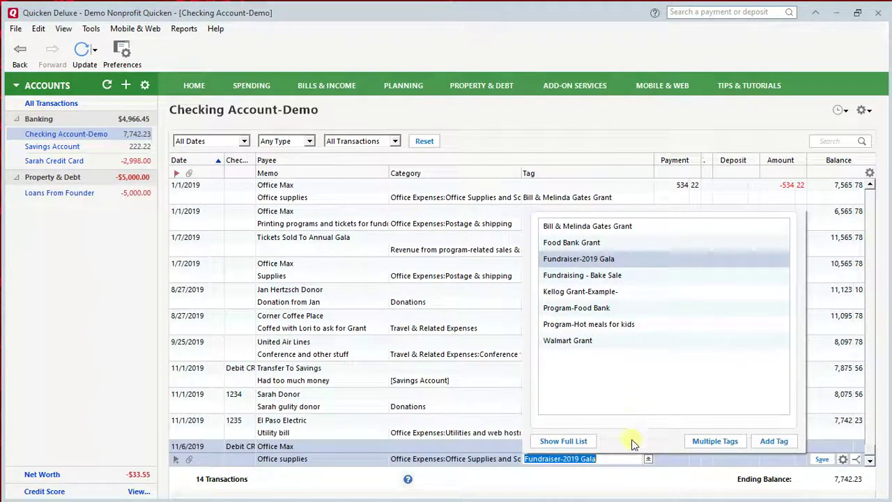
key(Delete)
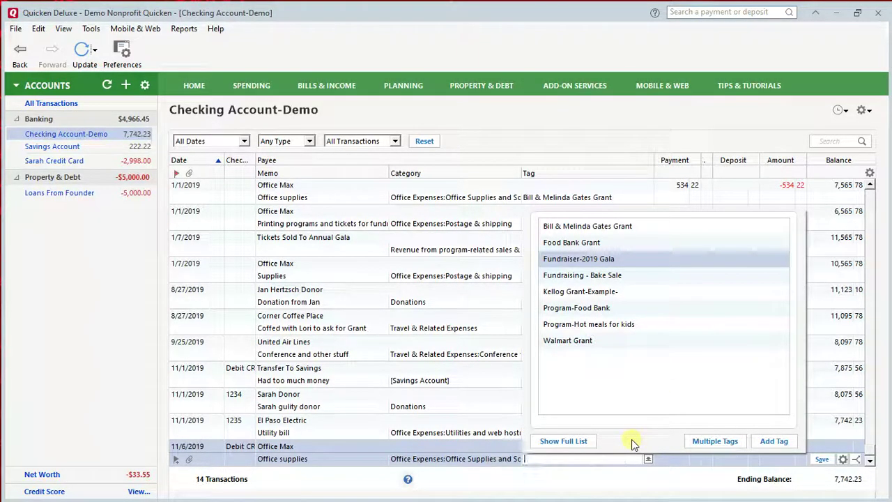
click(666, 485)
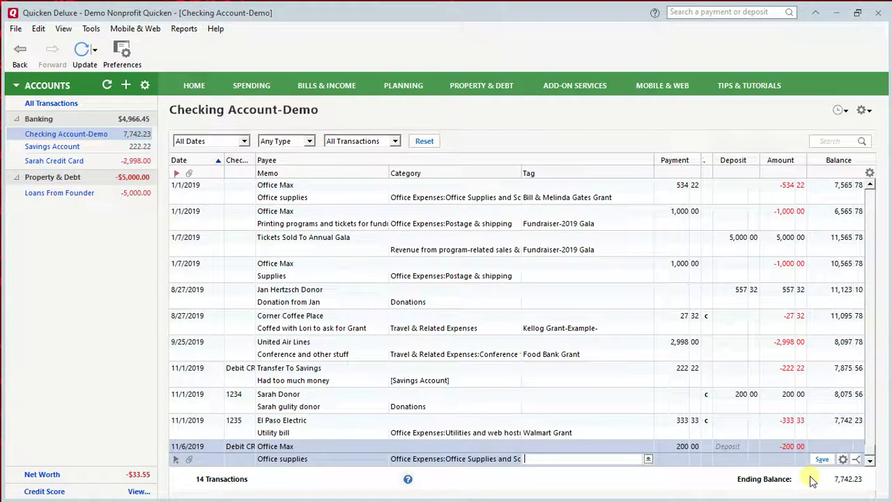
click(821, 459)
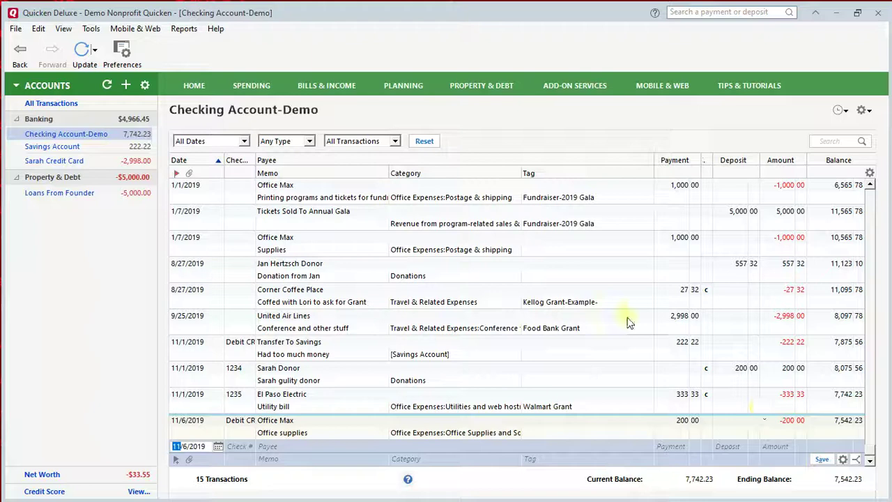
right_click(89, 135)
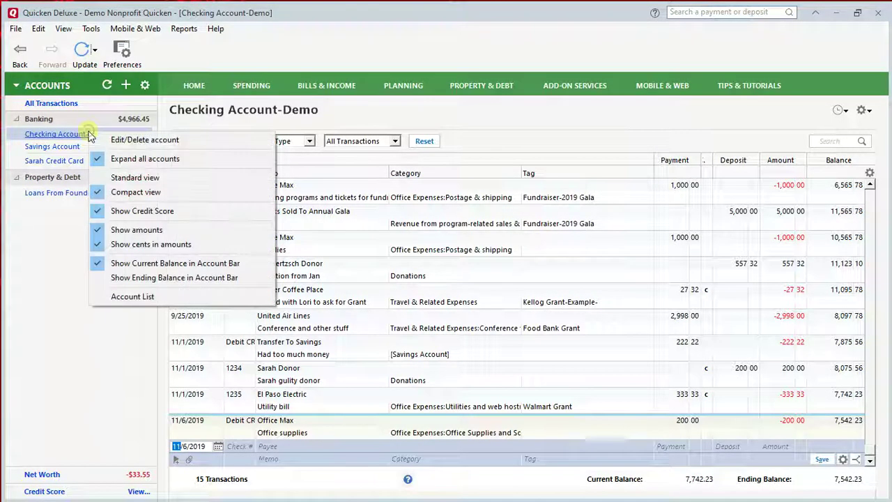
click(114, 139)
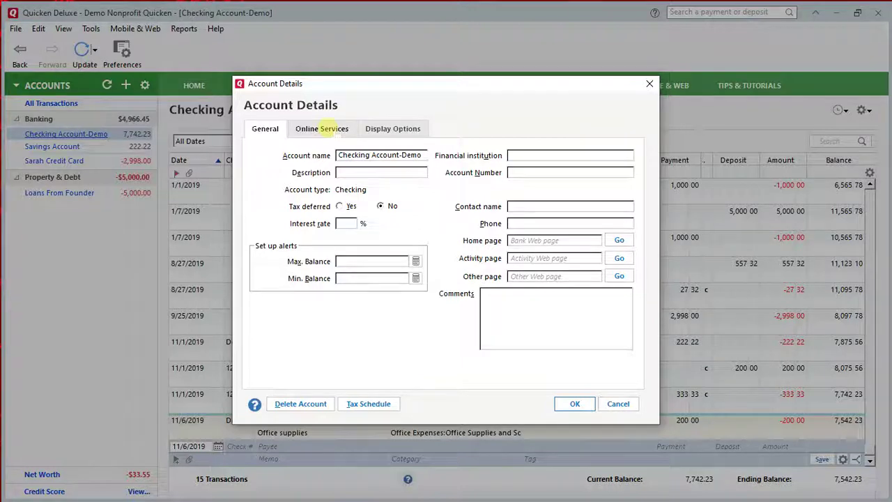
click(328, 130)
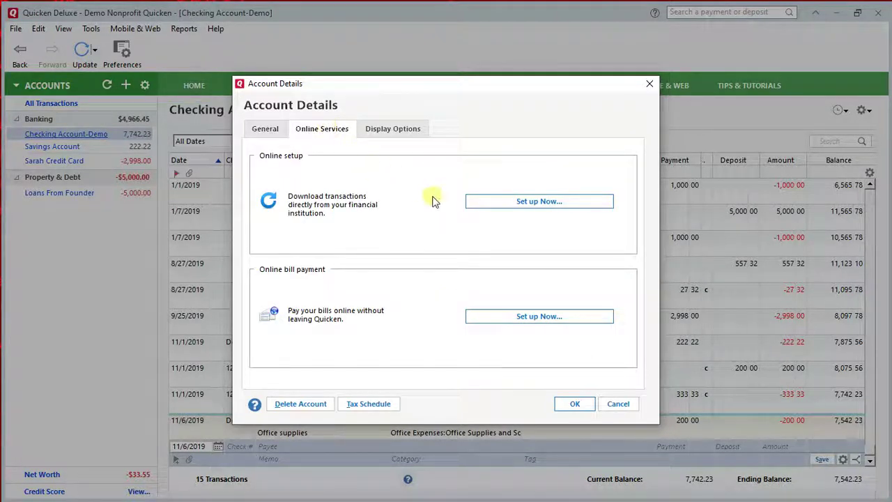
click(537, 202)
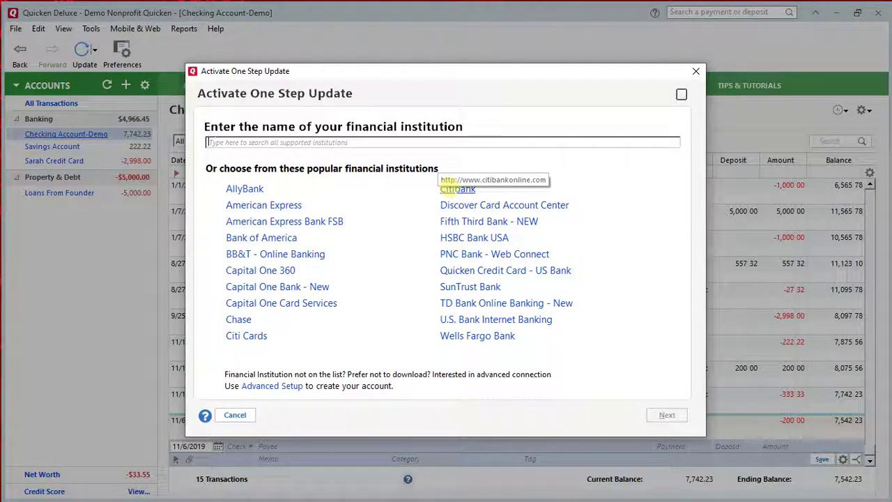
click(695, 72)
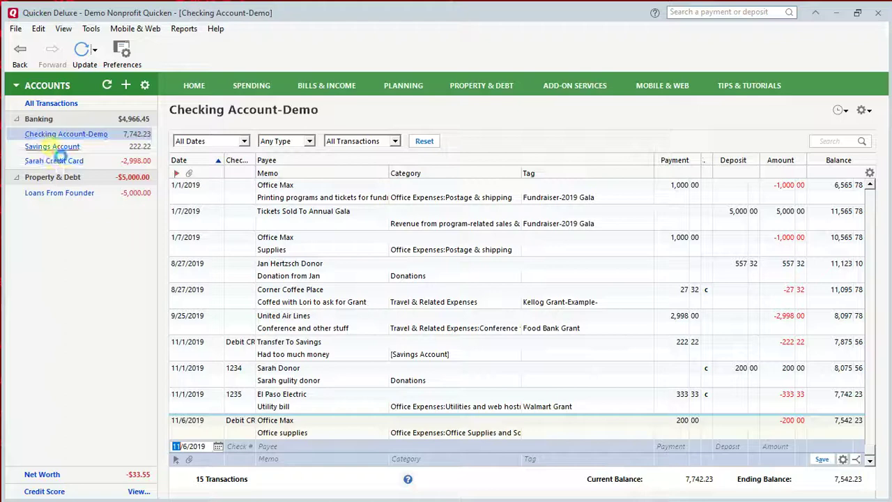
click(53, 147)
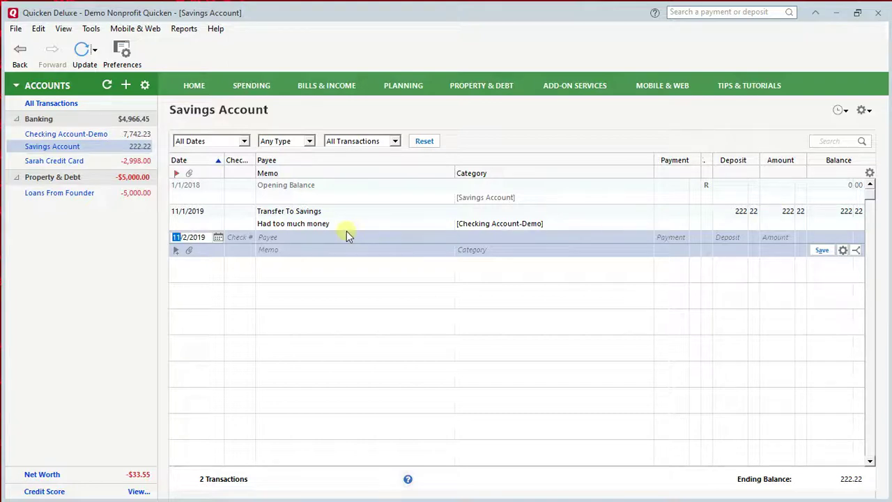
click(461, 224)
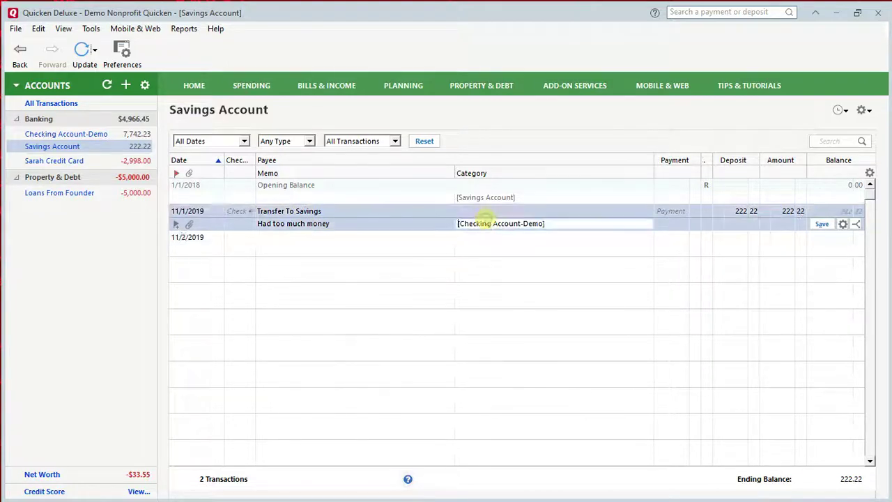
click(92, 135)
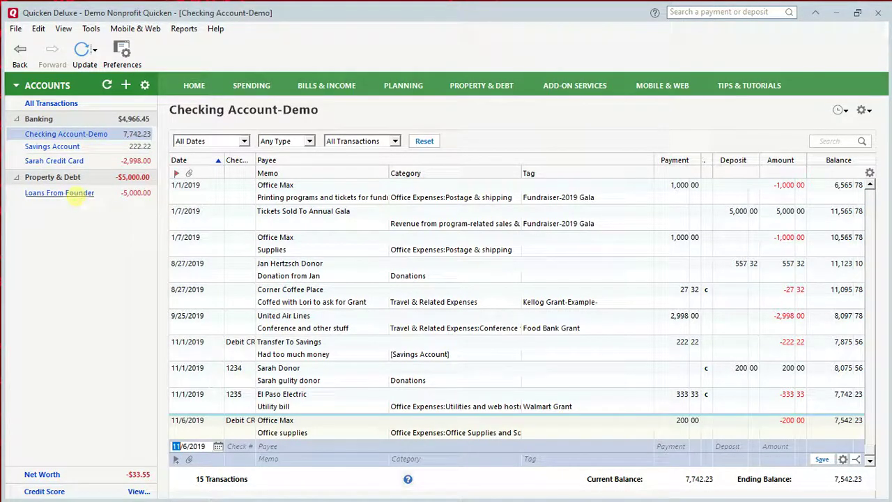
click(78, 194)
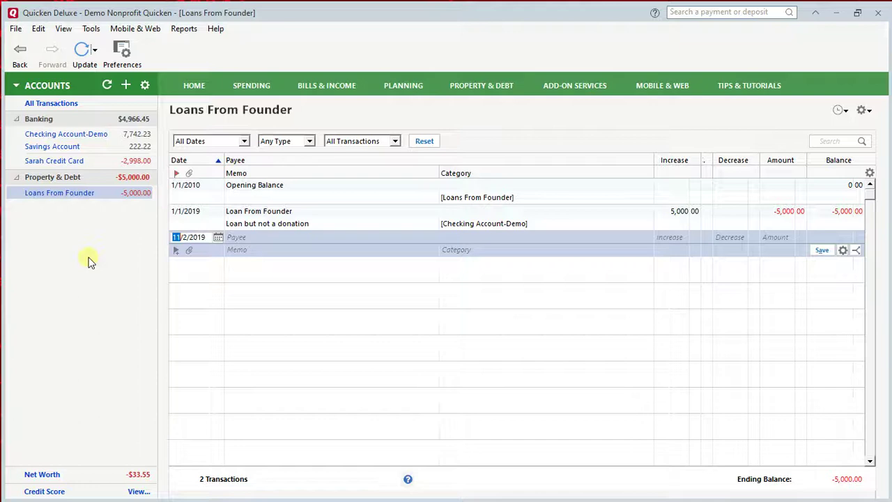
click(78, 140)
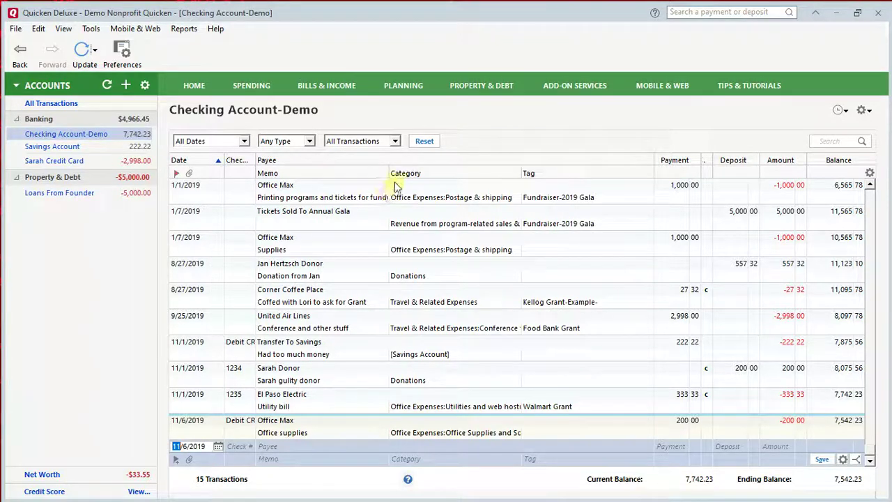
Step: Open the saved Statement of Financial Activity report full-screen, showing one total column with no interval
click(184, 29)
mouse_move(214, 30)
mouse_move(184, 28)
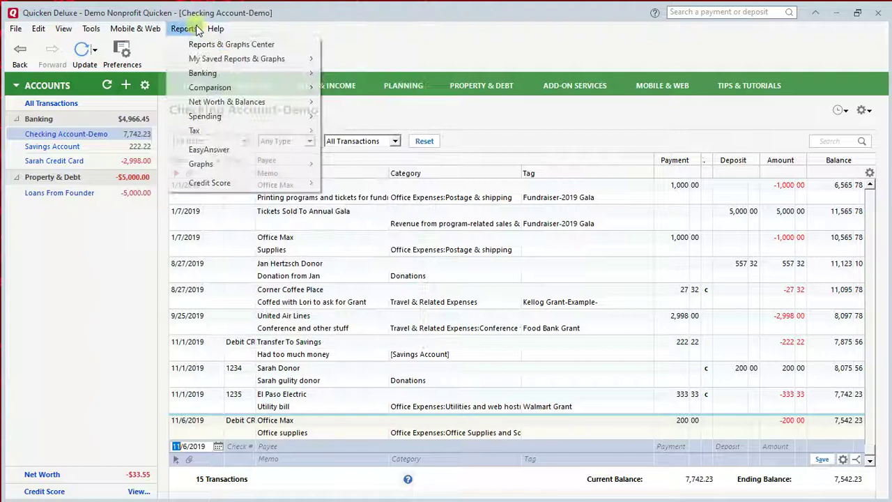
mouse_move(201, 61)
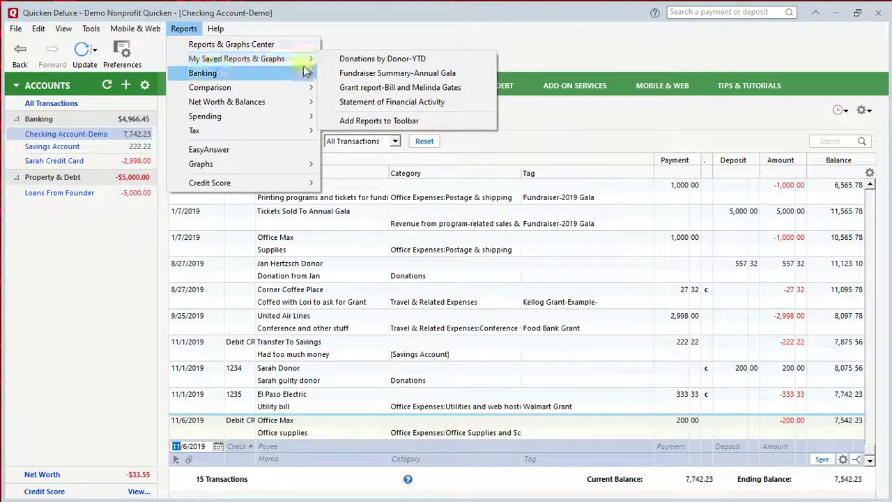
click(367, 105)
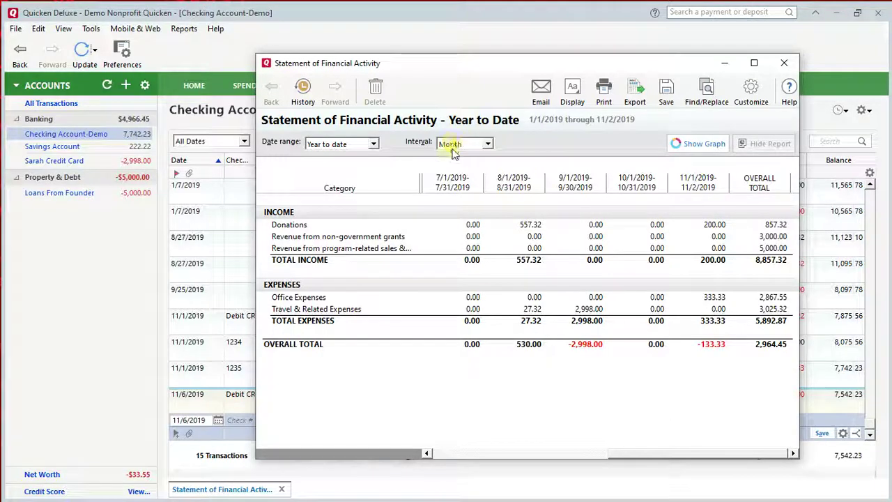
click(753, 63)
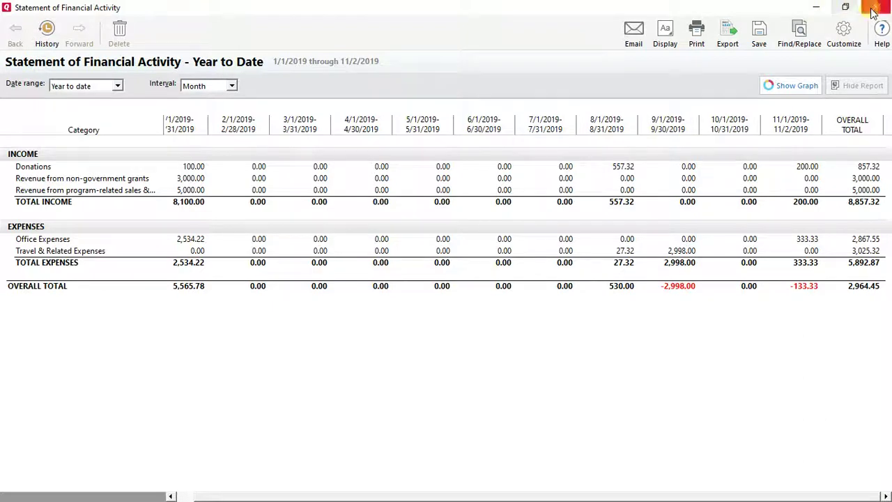
click(231, 85)
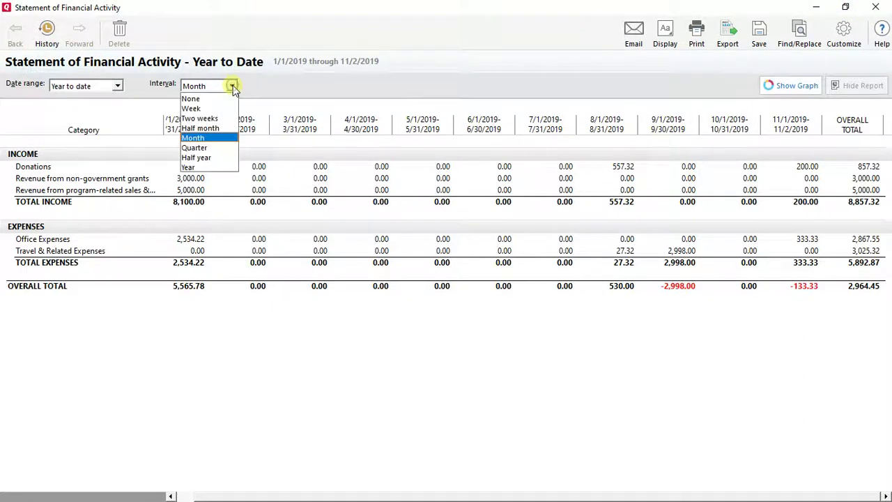
click(202, 98)
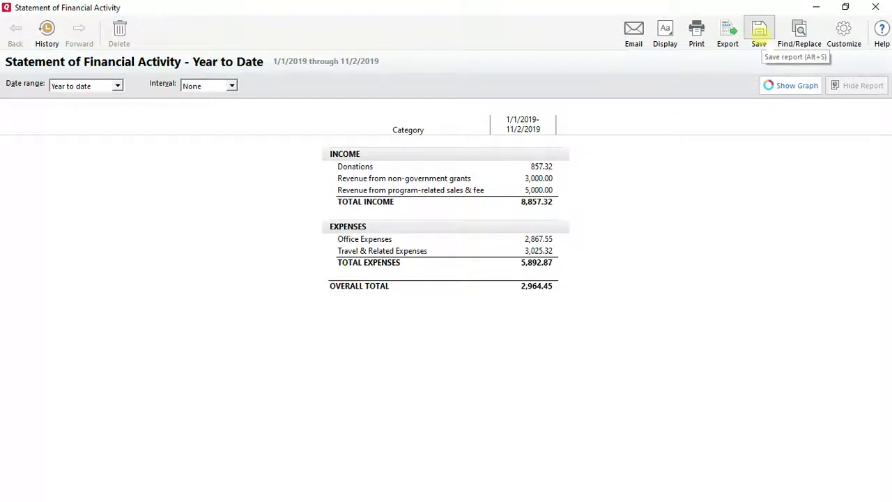
click(877, 9)
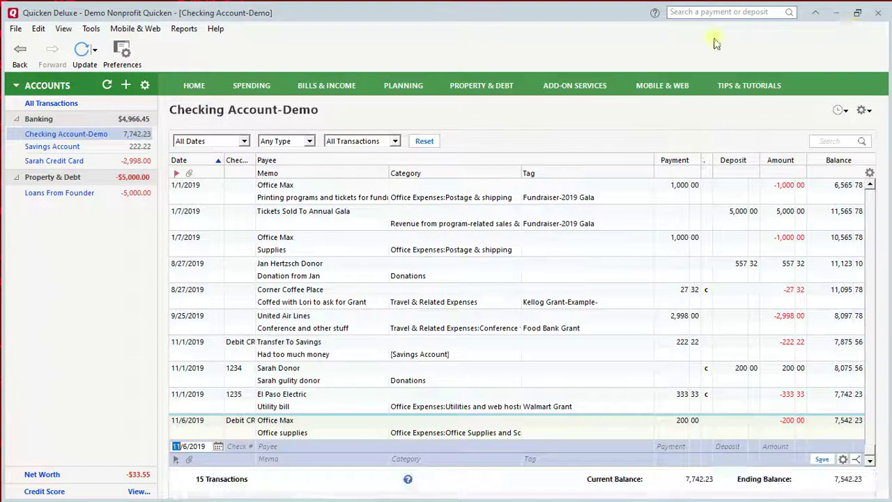
click(185, 29)
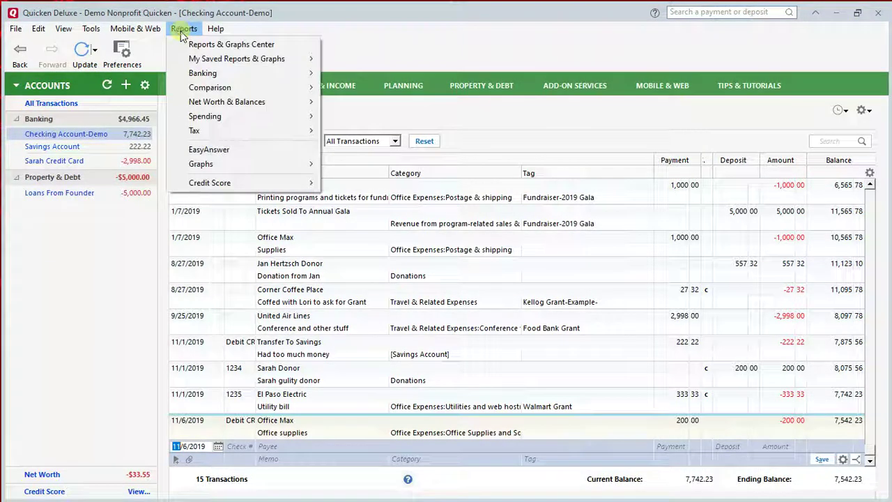
mouse_move(200, 60)
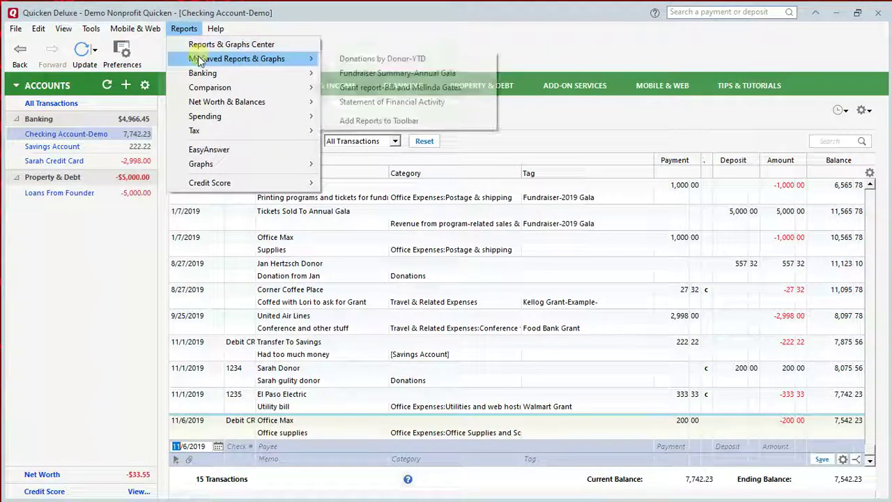
click(388, 72)
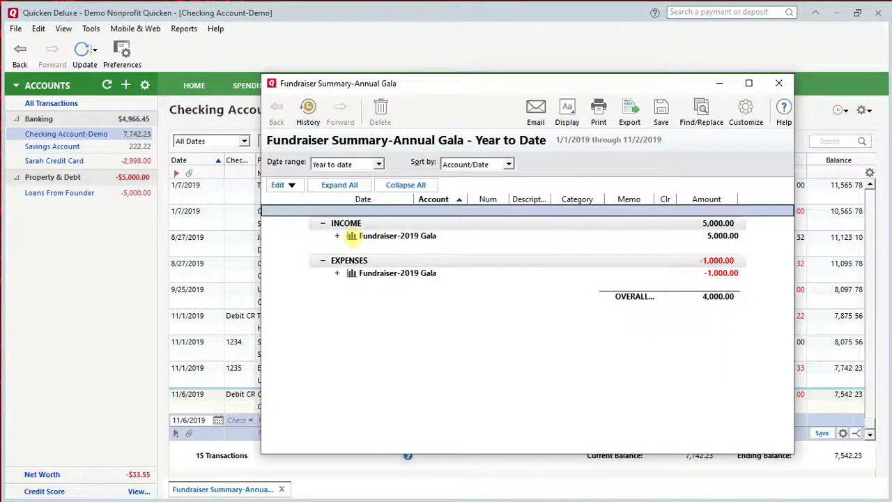
click(338, 236)
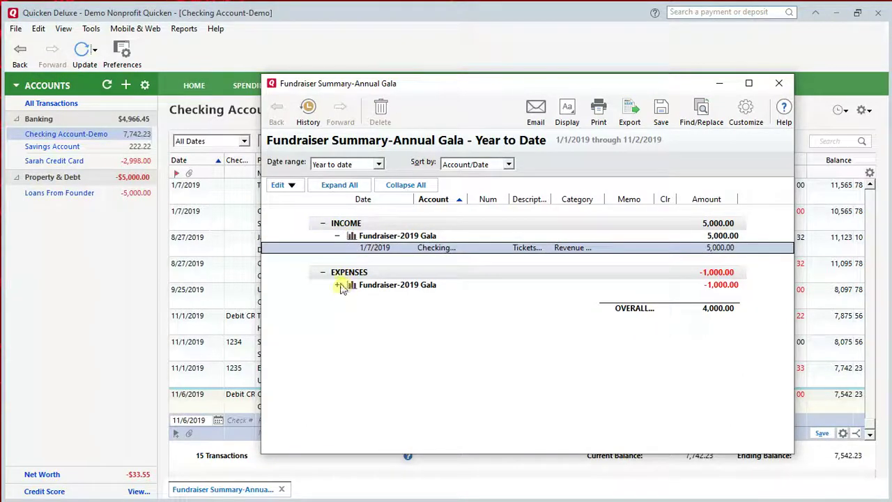
click(337, 273)
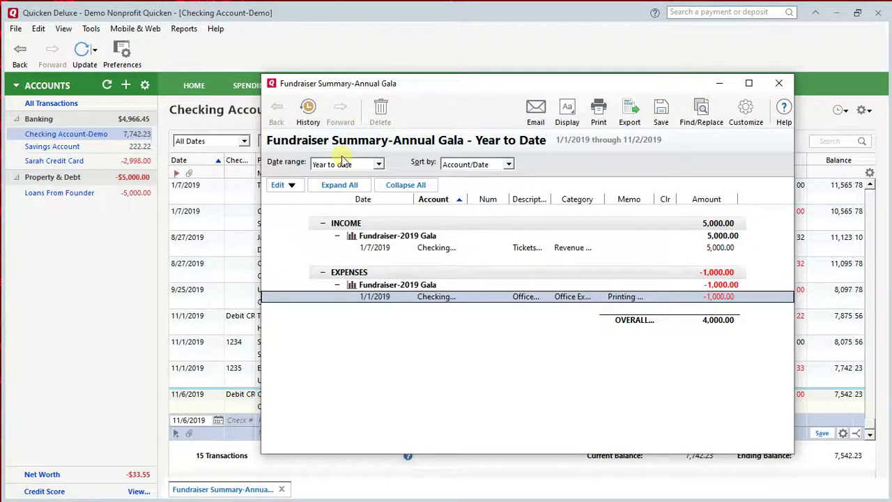
click(378, 165)
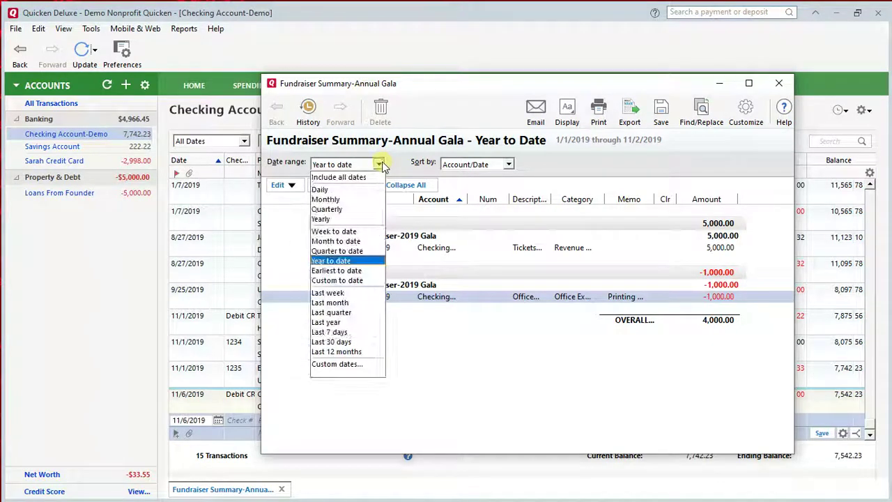
click(501, 397)
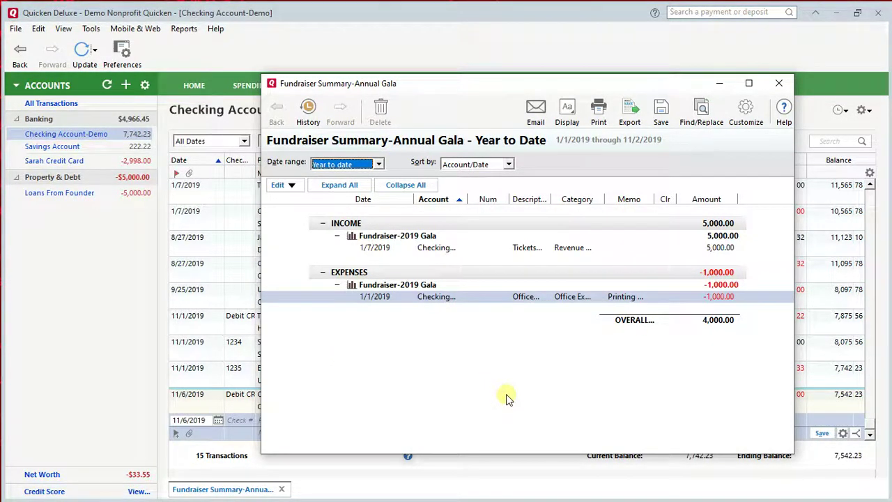
click(779, 83)
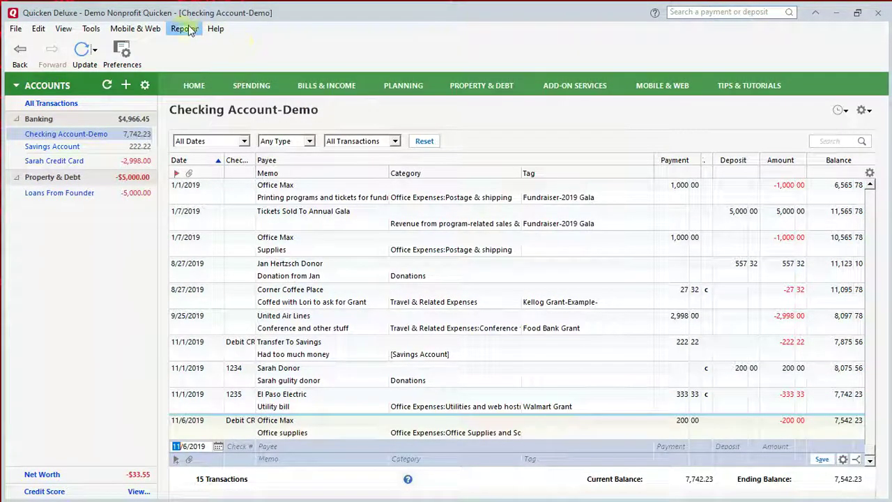
click(185, 30)
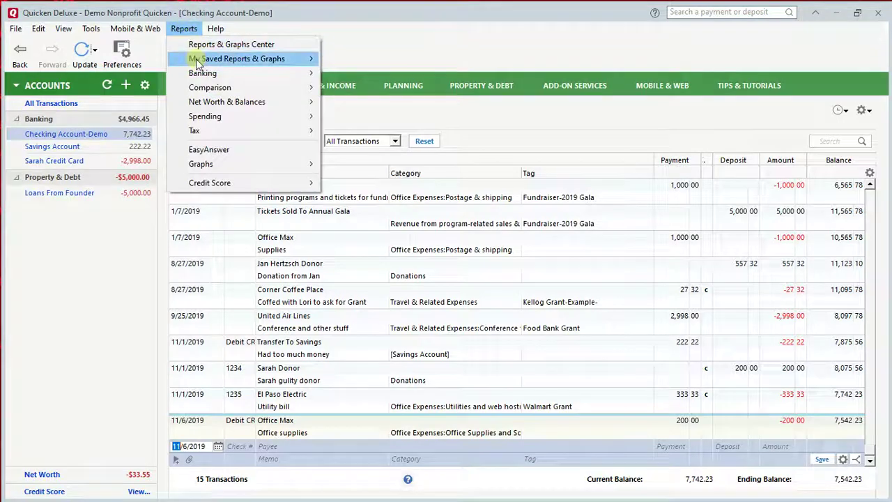
mouse_move(195, 58)
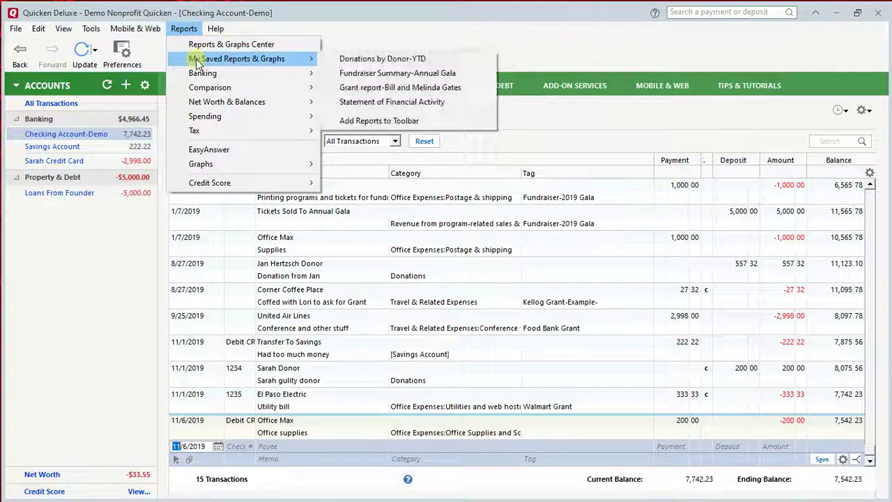
click(415, 87)
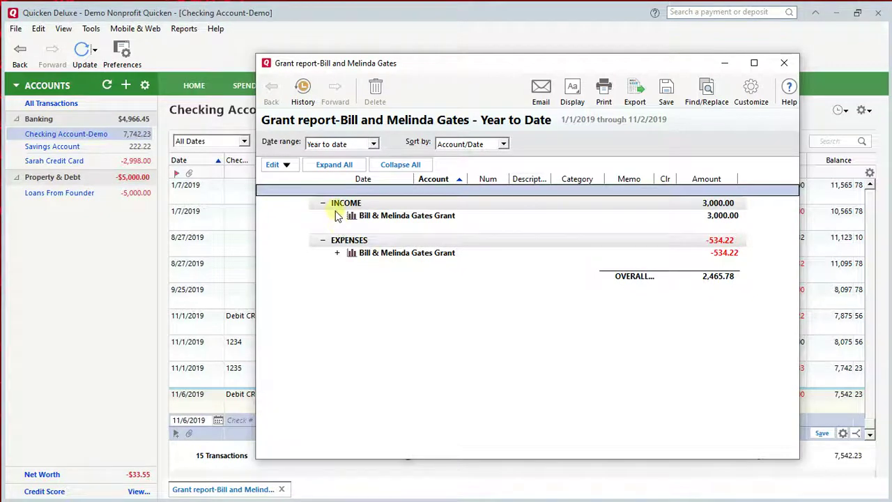
click(337, 216)
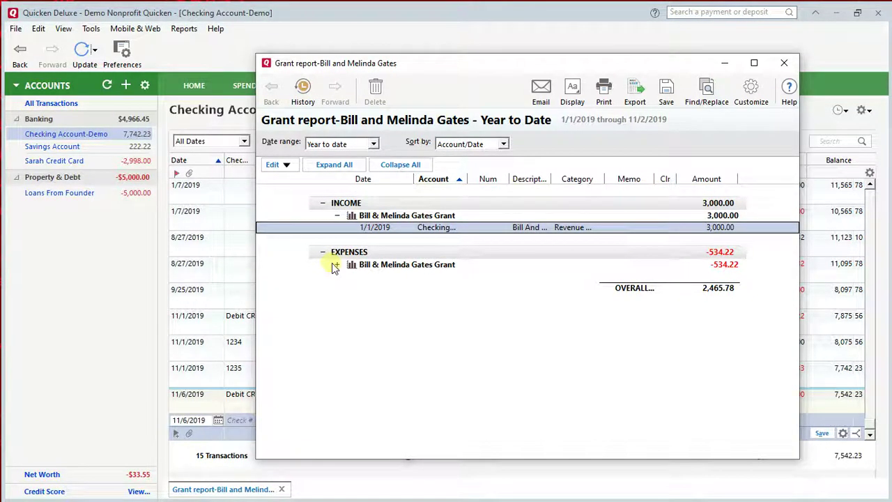
click(336, 265)
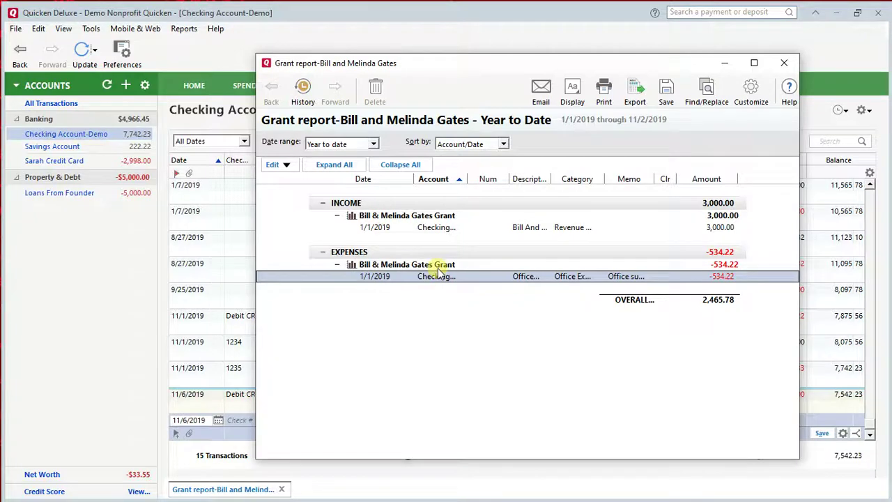
click(786, 63)
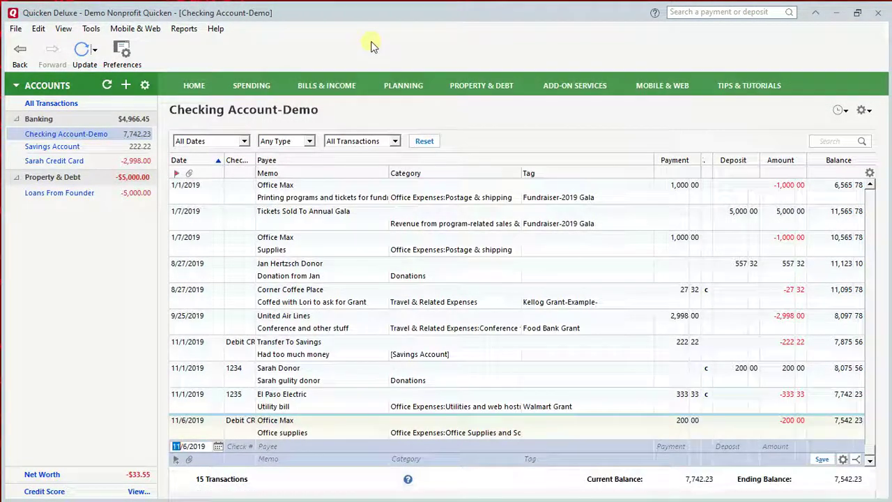
click(184, 29)
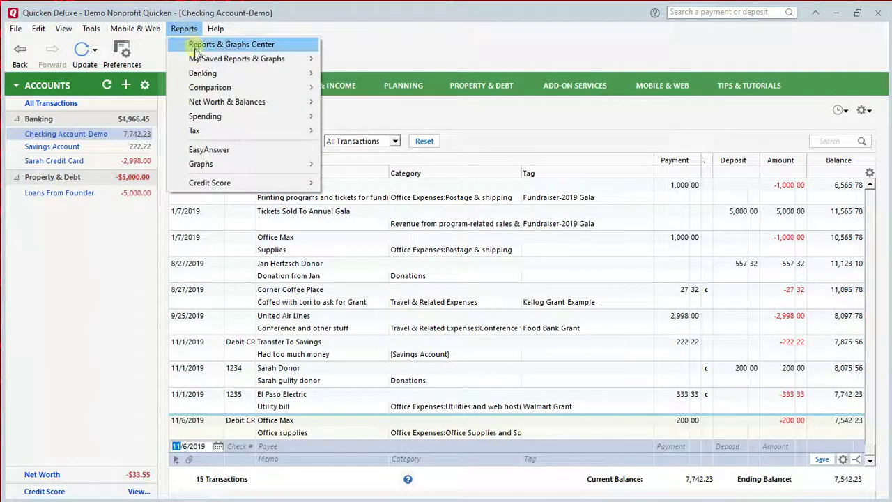
mouse_move(196, 61)
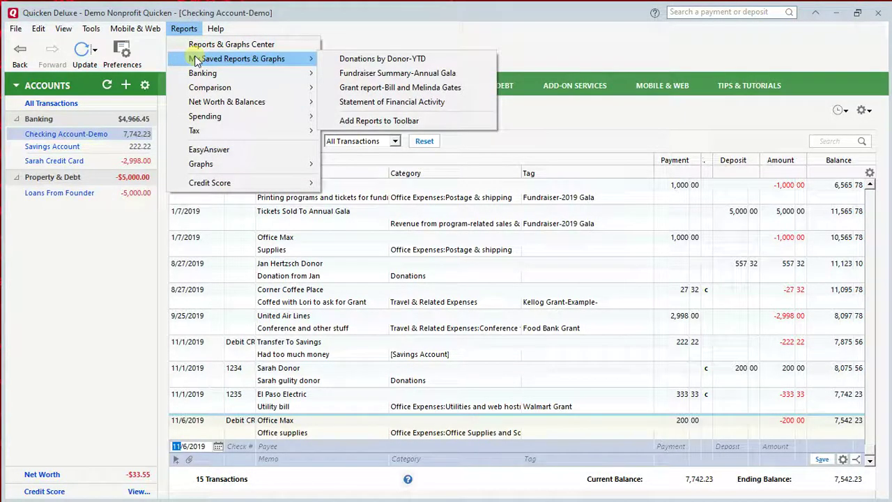
click(382, 60)
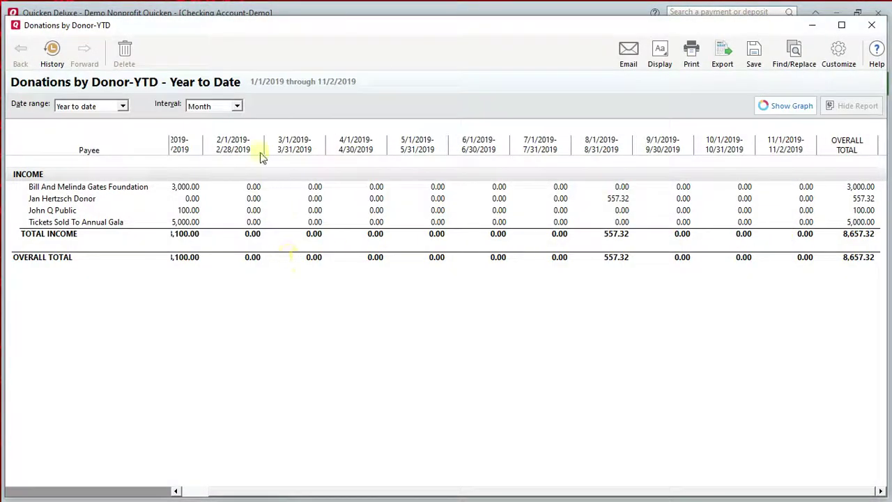
click(238, 106)
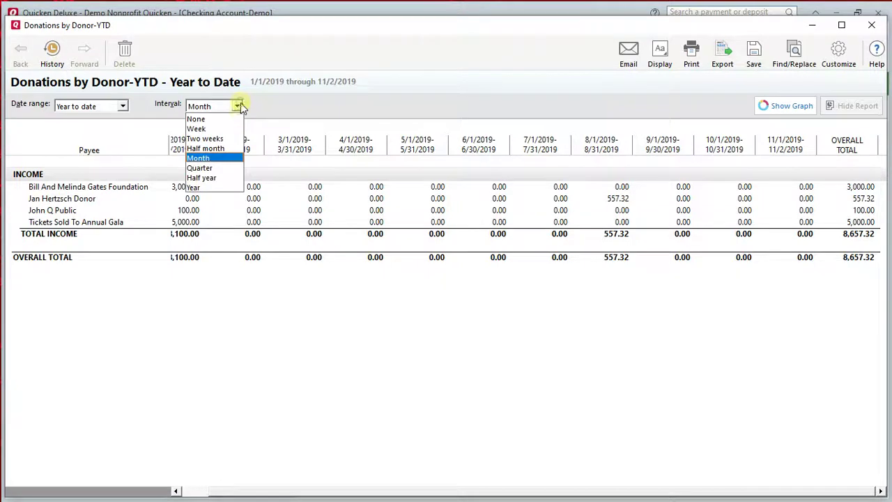
click(235, 123)
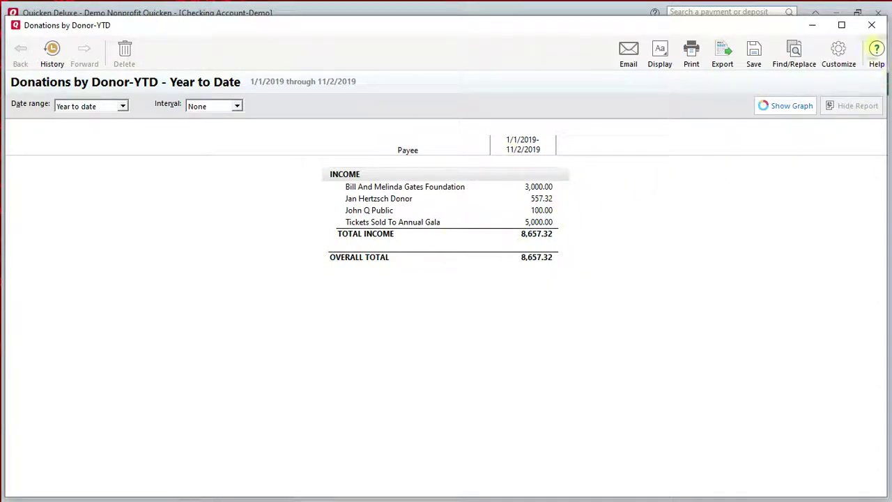
click(871, 25)
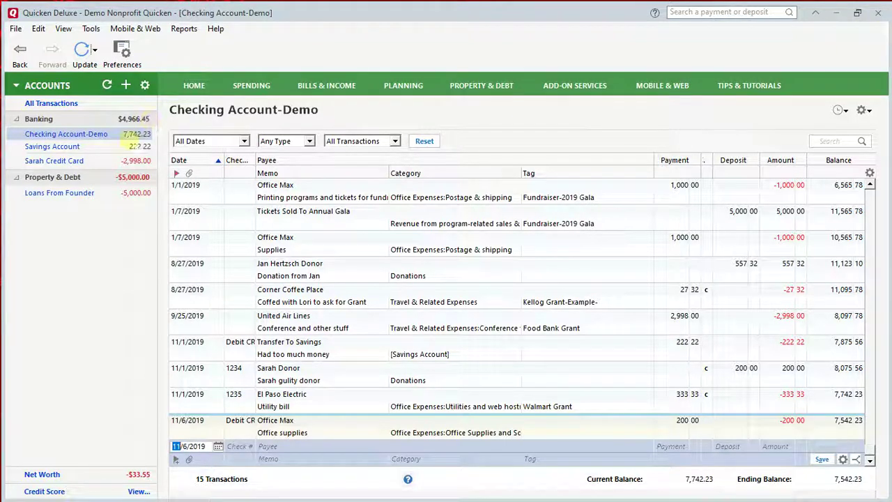
Step: Open the credit card account's register from the Banking accounts list
click(49, 166)
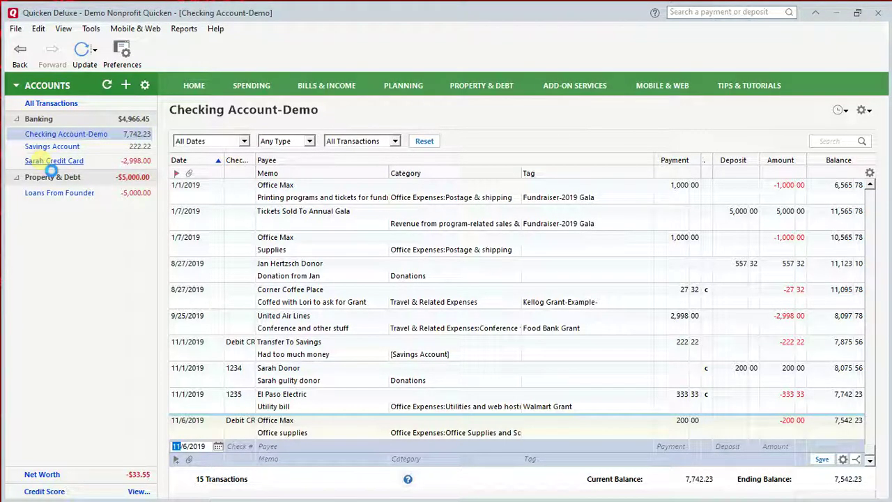